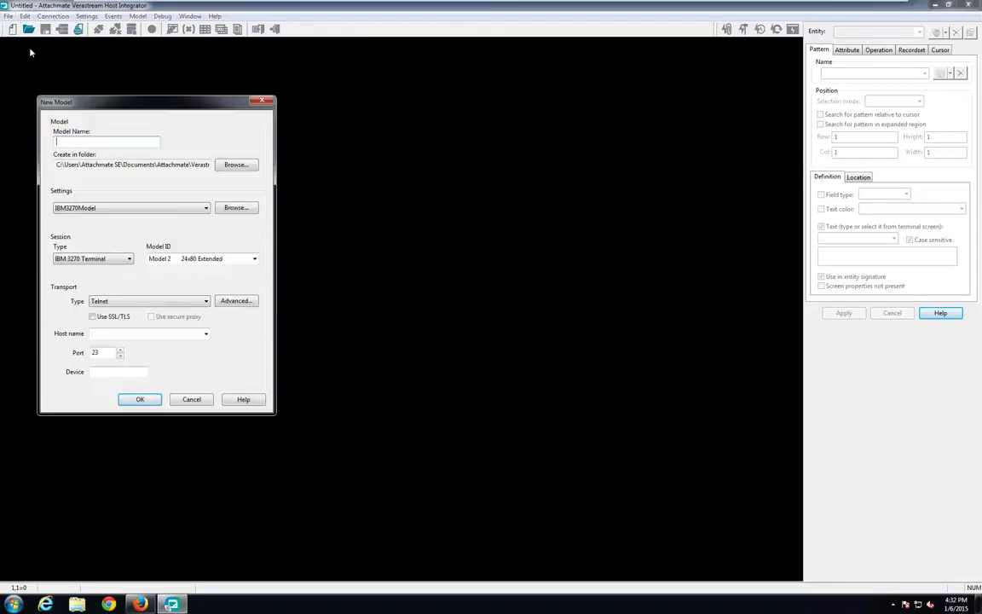
Step: Name the new model Test, with host dallas.attachmate.com and port 623
{"action": "type", "text": "Test"}
{"action": "left_click", "coordinate": [117, 333]}
{"action": "type", "text": "dallas.attachmate.com"}
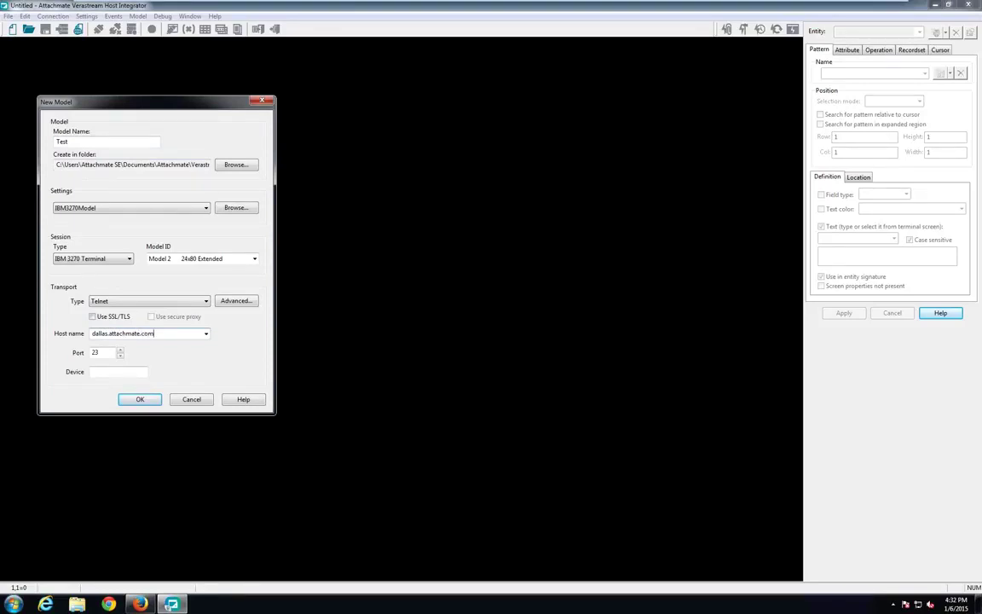
{"action": "key", "text": "Tab"}
{"action": "type", "text": "623"}
Step: Keep the Telnet transport with SSL/TLS off, and create the model
{"action": "left_click", "coordinate": [103, 302]}
{"action": "left_click", "coordinate": [113, 311]}
{"action": "left_click", "coordinate": [107, 316]}
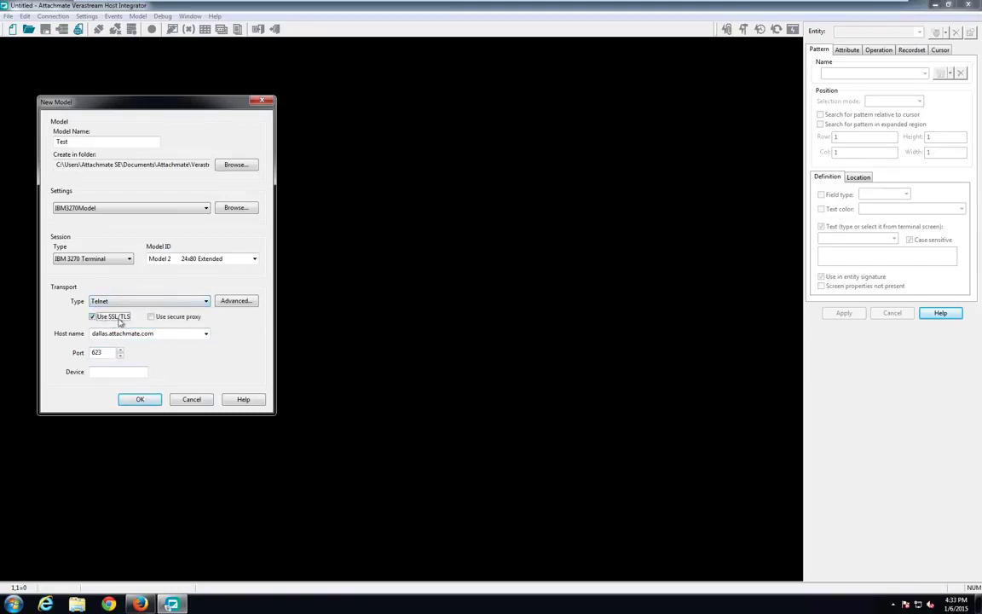
{"action": "left_click", "coordinate": [153, 317]}
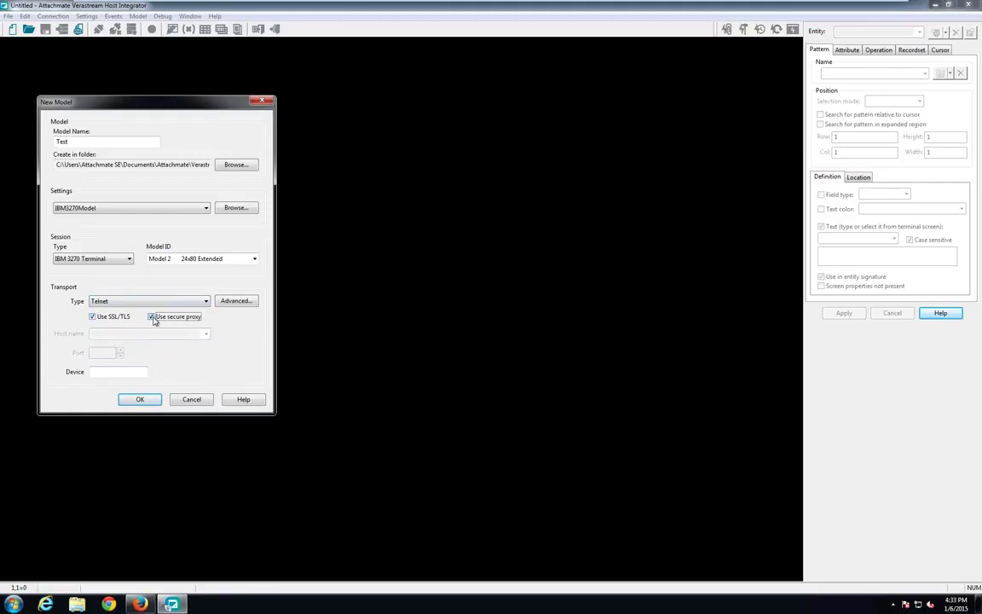
{"action": "left_click", "coordinate": [123, 318]}
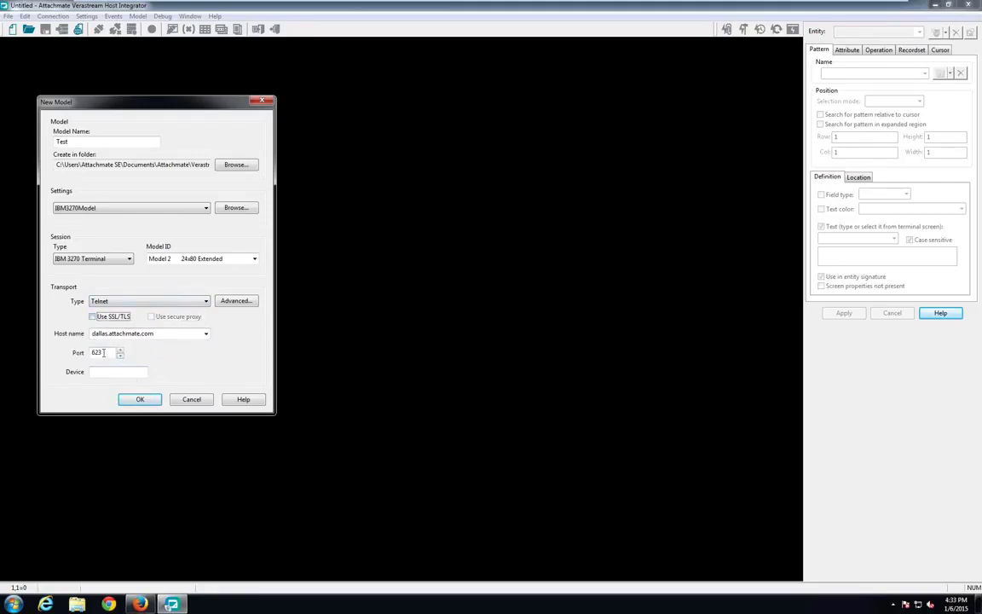
{"action": "left_click", "coordinate": [138, 401]}
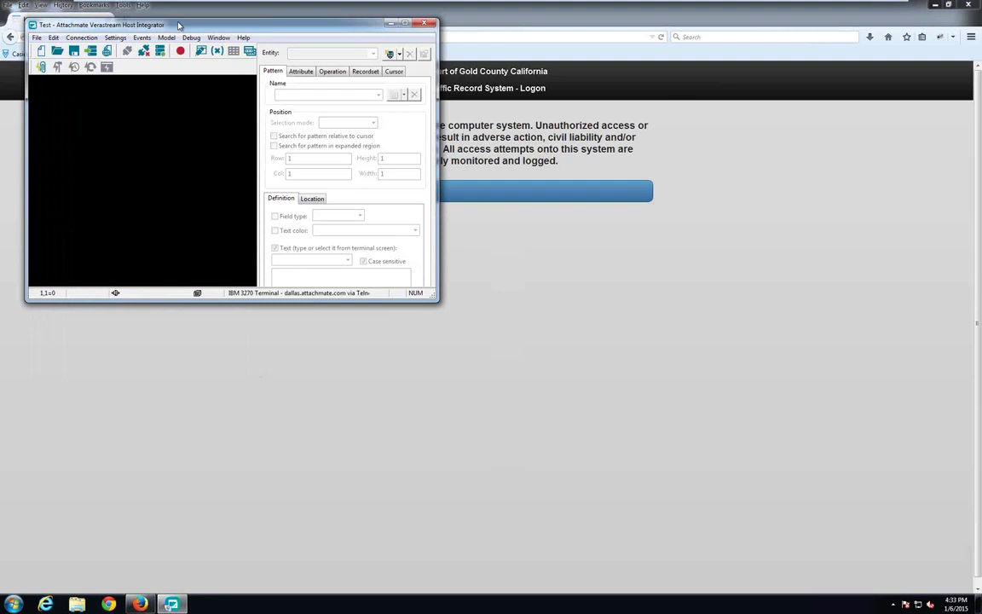
Step: Maximize the Test model window and deploy it to localhost with the admin username and password
{"action": "double_click", "coordinate": [179, 24]}
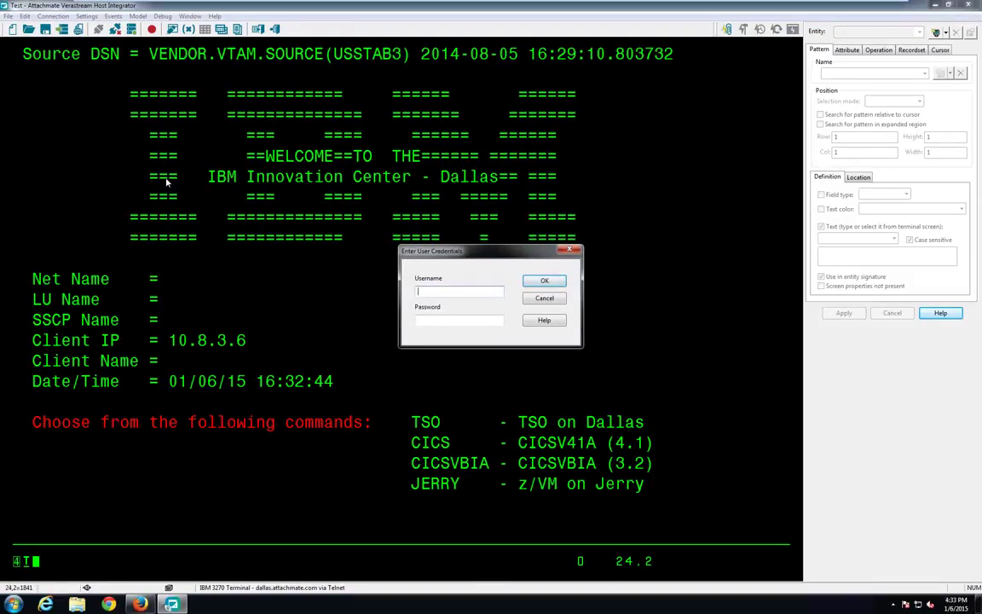
{"action": "type", "text": "min"}
{"action": "key", "text": "Tab"}
{"action": "type", "text": "********"}
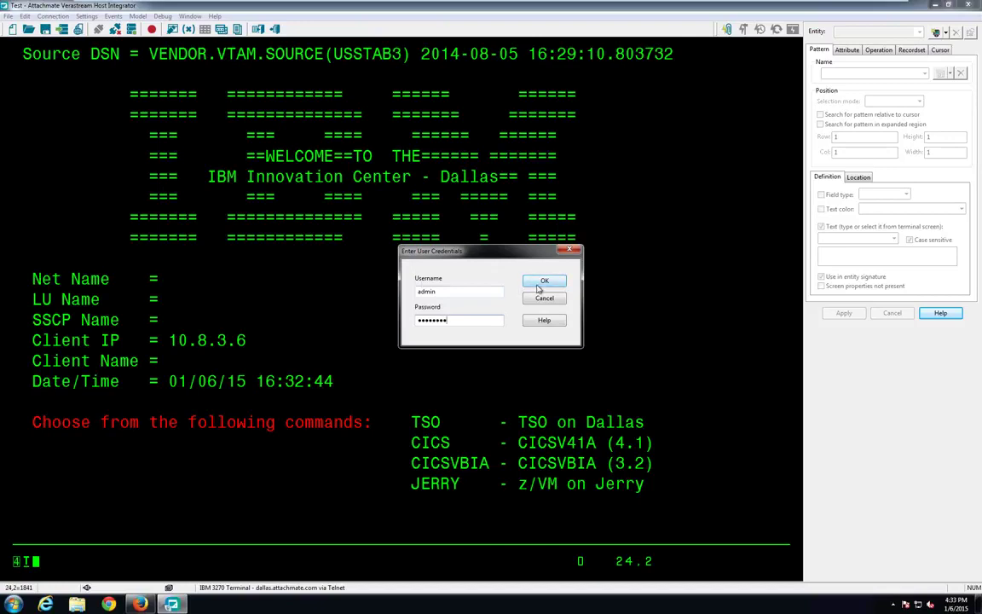
{"action": "key", "text": "BackSpace"}
{"action": "key", "text": "BackSpace"}
{"action": "key", "text": "BackSpace"}
{"action": "key", "text": "BackSpace"}
{"action": "type", "text": "*****"}
{"action": "key", "text": "Return"}
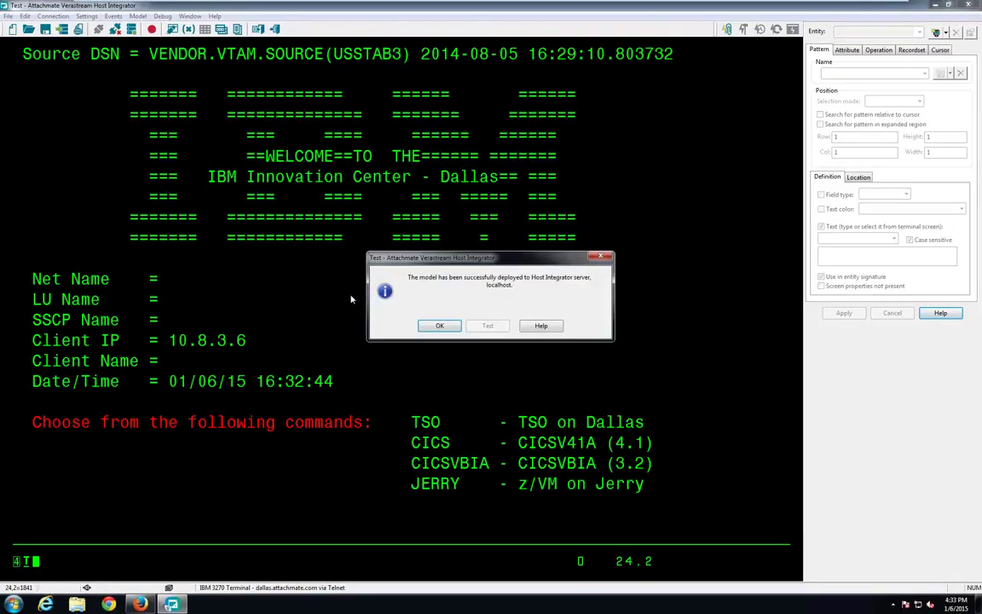
{"action": "left_click", "coordinate": [440, 326]}
Step: Launch Web Builder, start a new HTML5 Web Application project, and open its Properties
{"action": "left_click", "coordinate": [78, 29]}
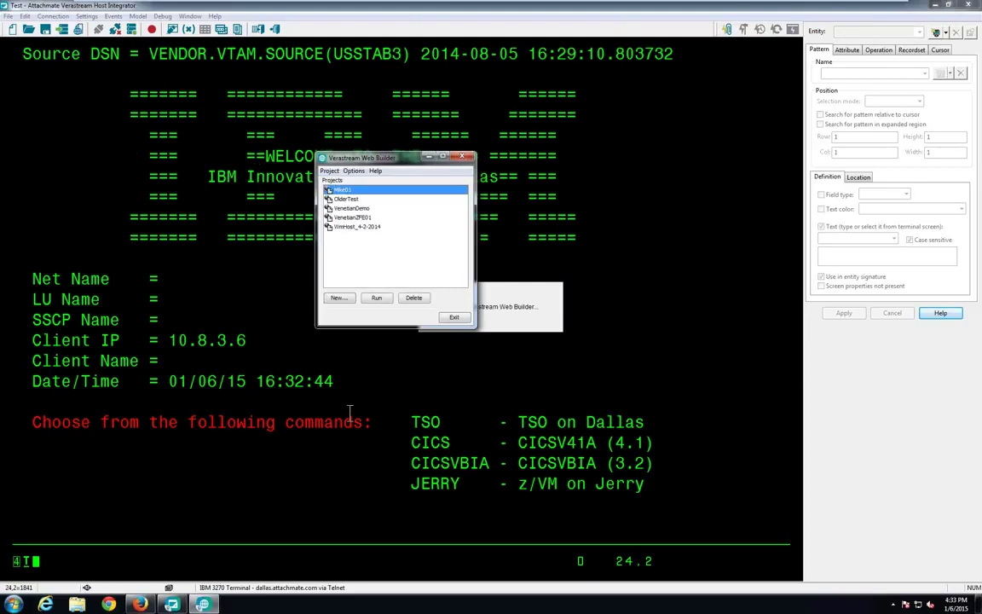
{"action": "left_click", "coordinate": [339, 298]}
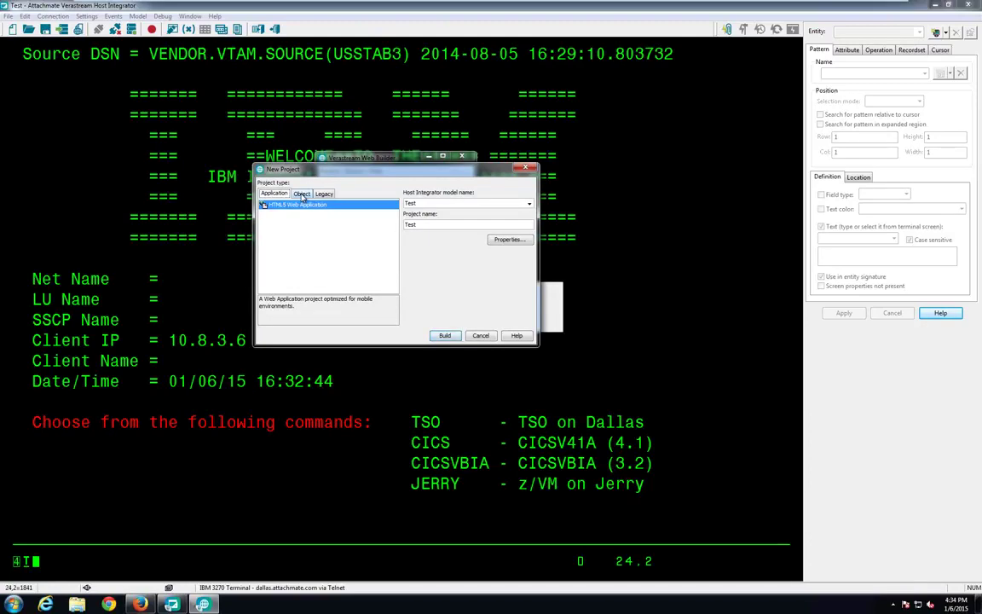
{"action": "left_click", "coordinate": [302, 195]}
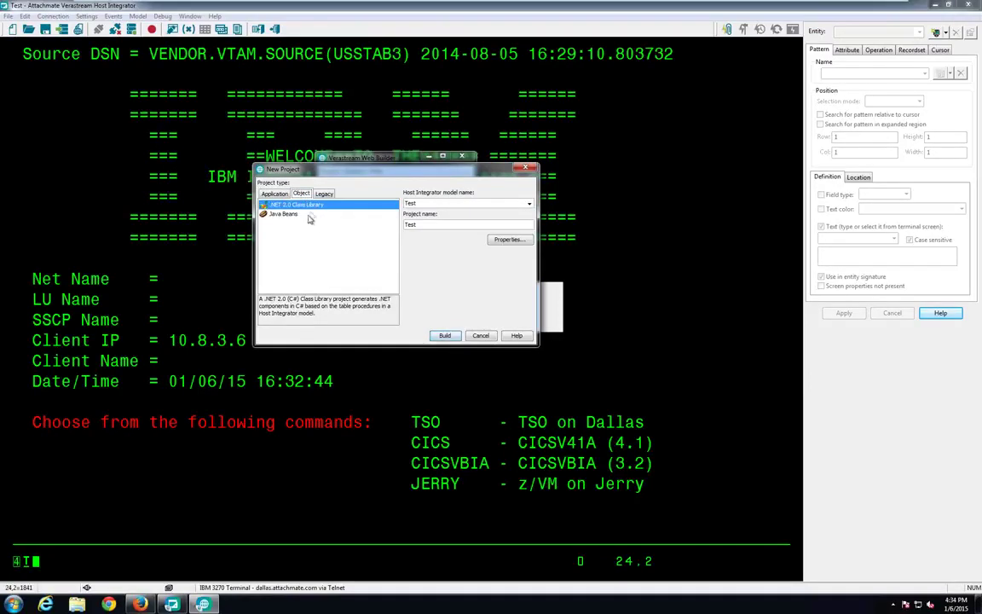
{"action": "left_click", "coordinate": [324, 194]}
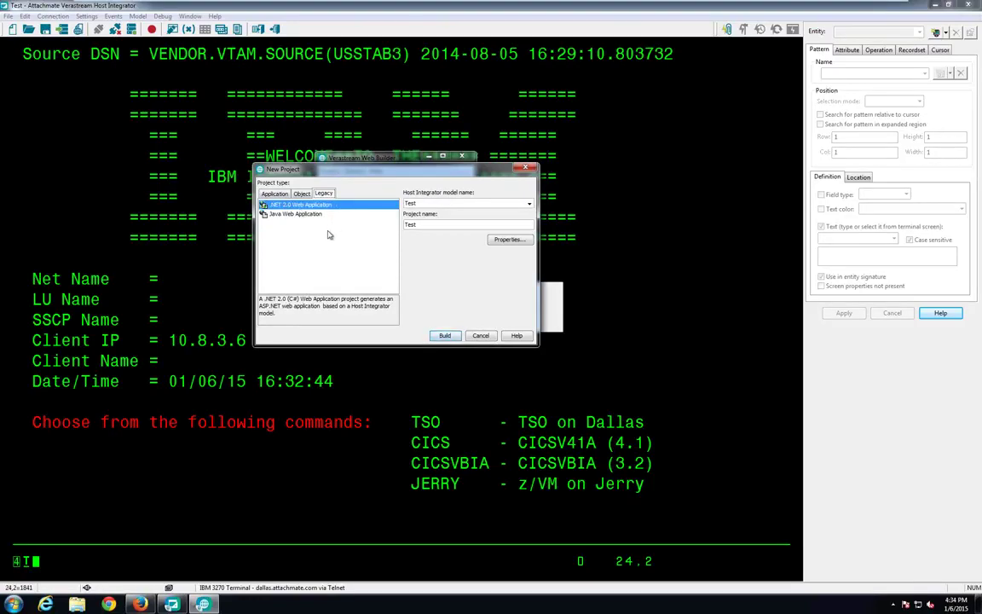
{"action": "left_click", "coordinate": [274, 195]}
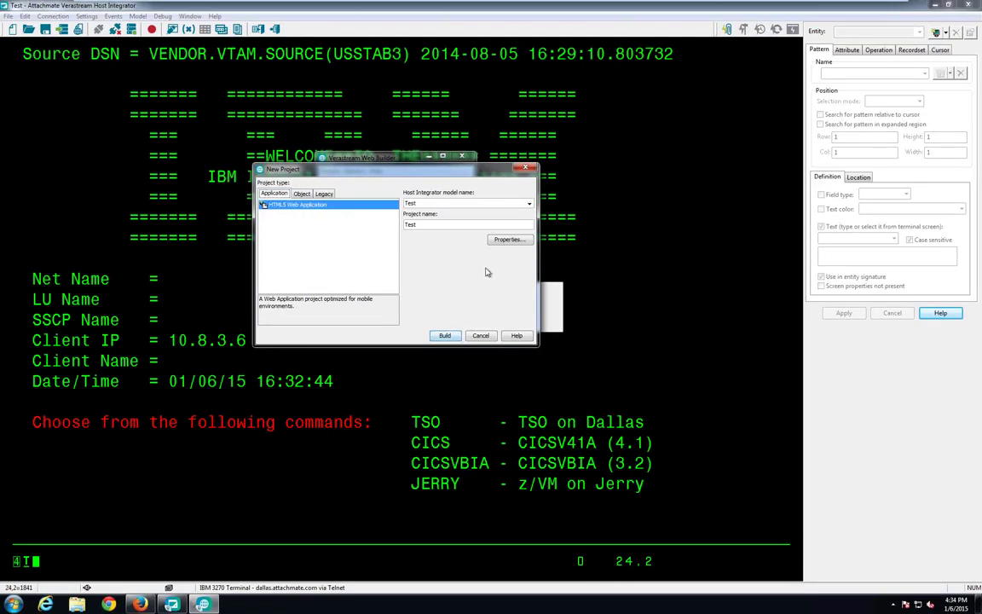
{"action": "left_click", "coordinate": [509, 241]}
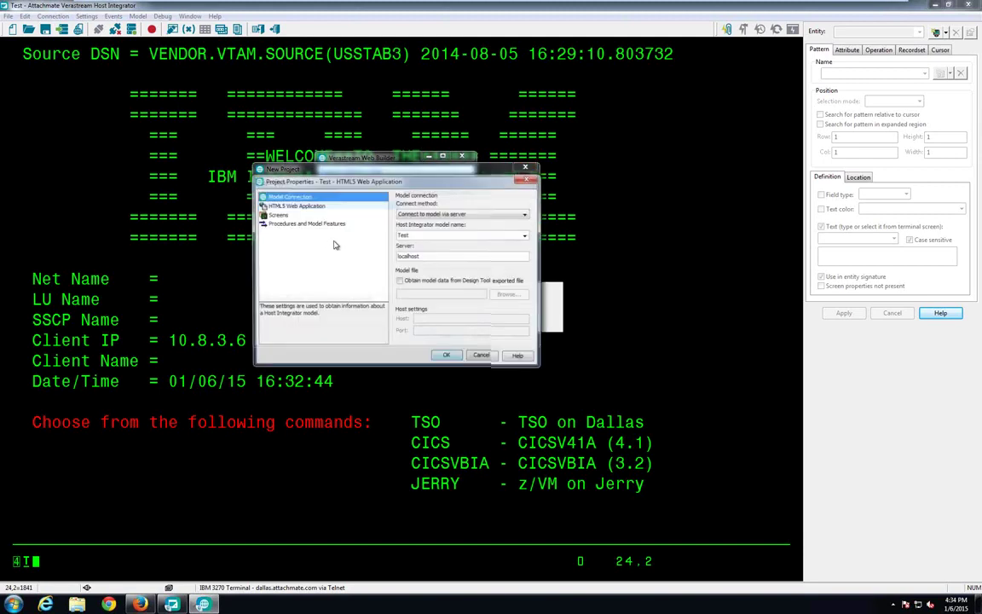
Step: Keep Terminal display for unrecognized and recognized screens, accept the properties, and build the project
{"action": "left_click", "coordinate": [278, 216]}
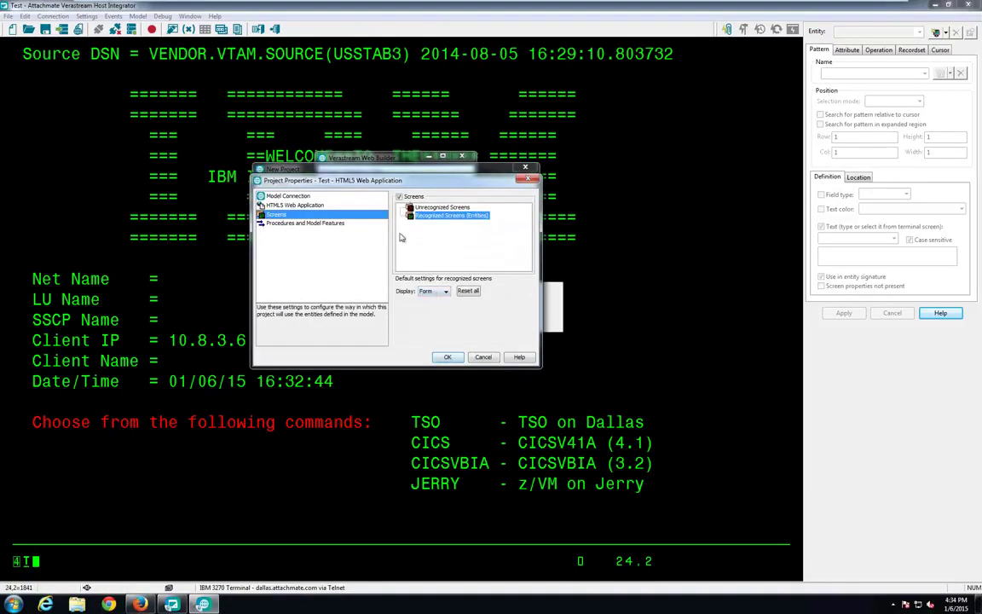
{"action": "left_click", "coordinate": [435, 207]}
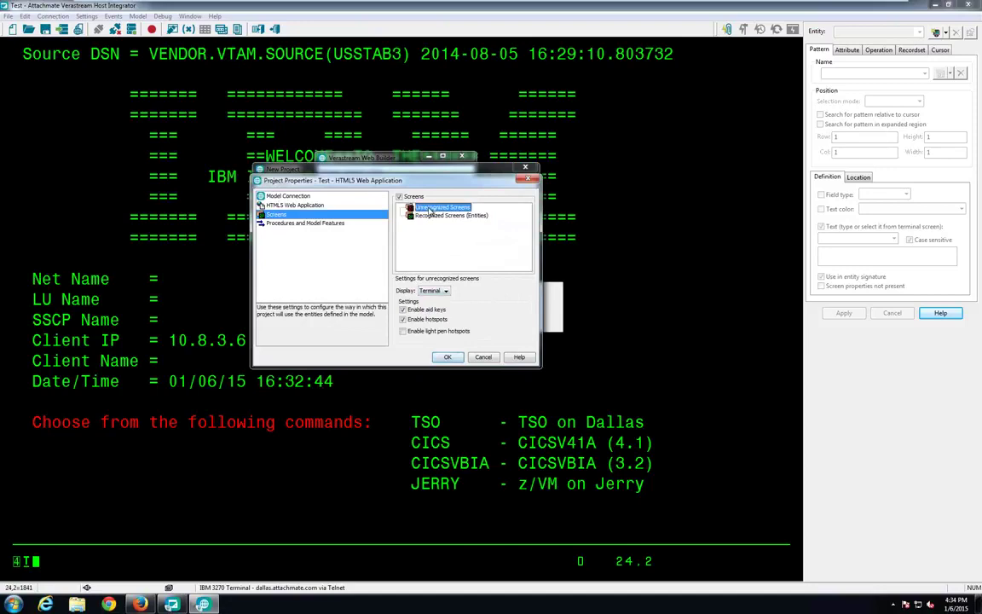
{"action": "left_click", "coordinate": [443, 292]}
{"action": "left_click", "coordinate": [431, 300]}
{"action": "left_click", "coordinate": [431, 291]}
{"action": "left_click", "coordinate": [452, 215]}
{"action": "left_click", "coordinate": [448, 357]}
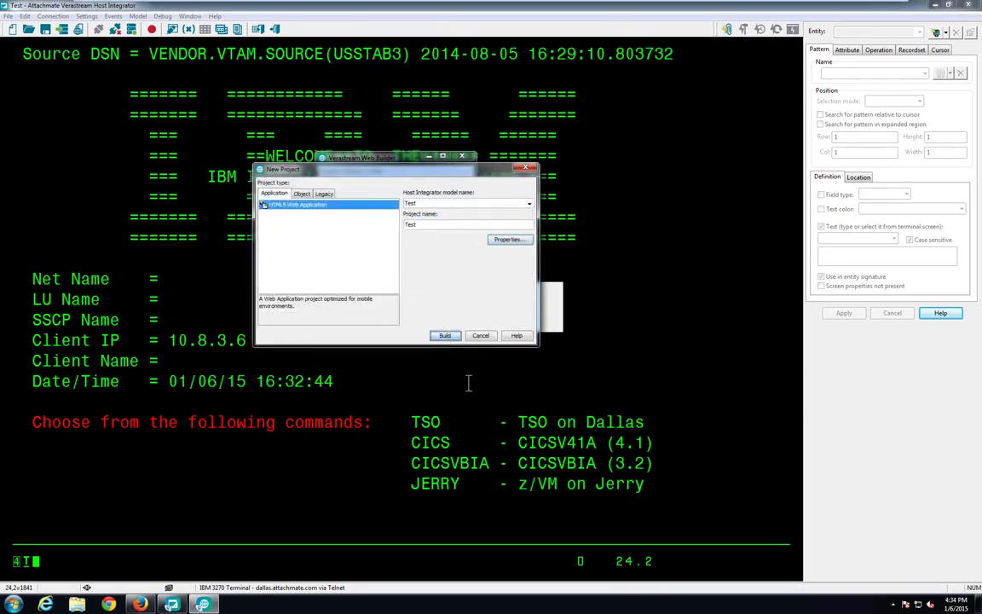
{"action": "left_click", "coordinate": [445, 334]}
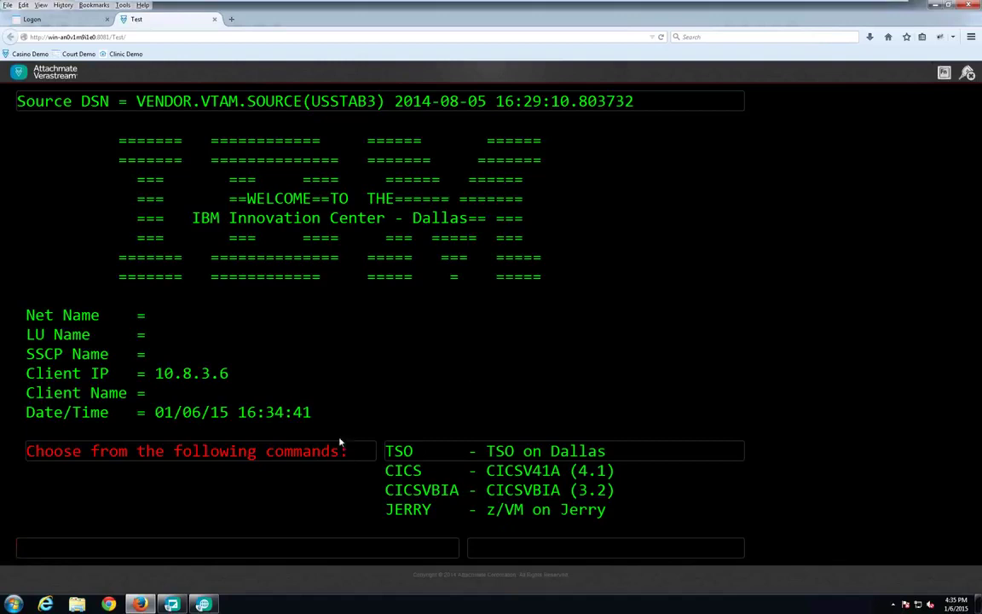
Step: Choose cicsvbia from the welcome screen's command history list
{"action": "left_click", "coordinate": [92, 544]}
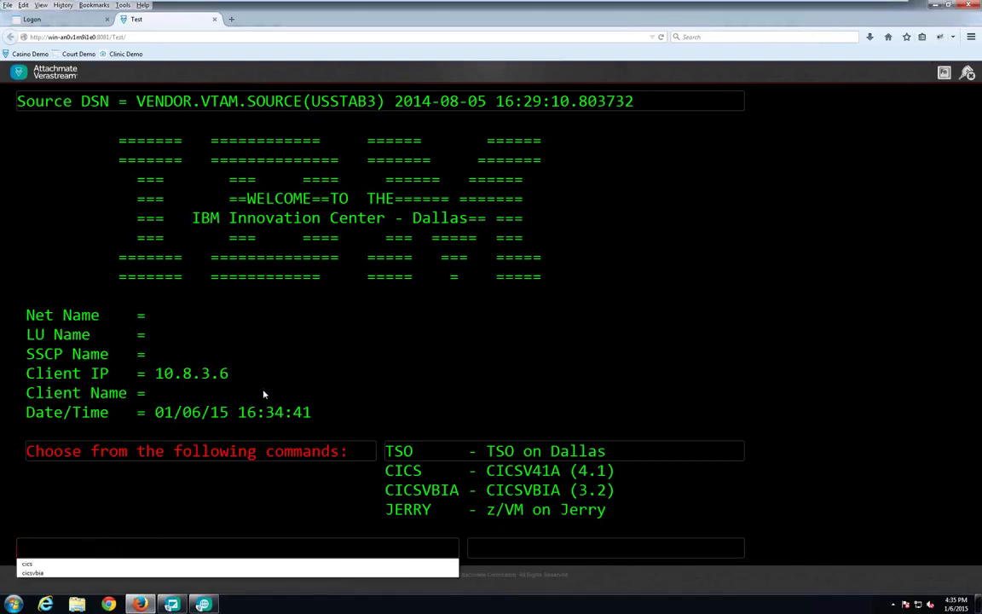
{"action": "left_click", "coordinate": [38, 573]}
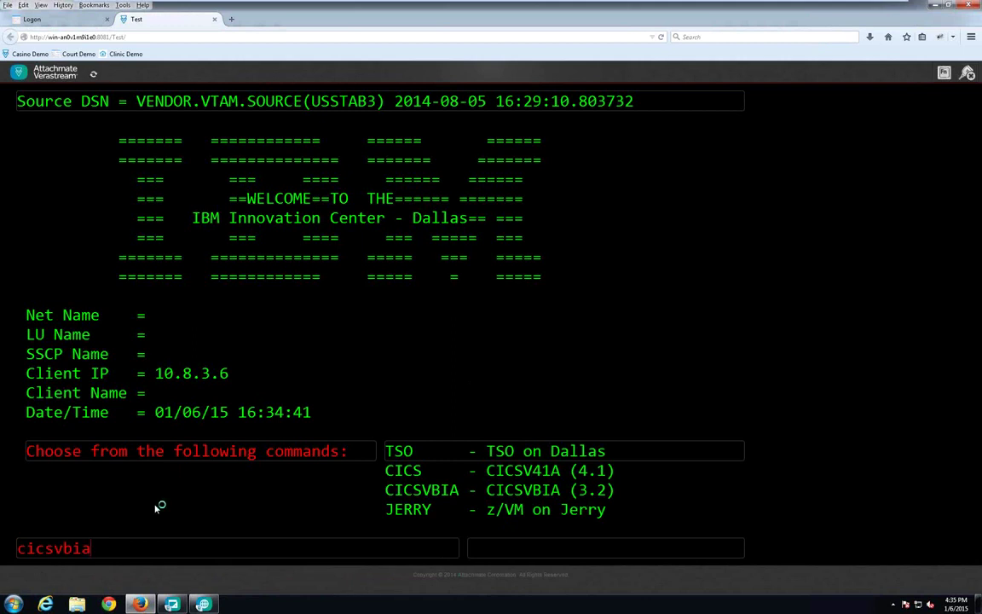
Step: Submit cicsvbia, then sign on to CICS with the user ID and password
{"action": "key", "text": "Return"}
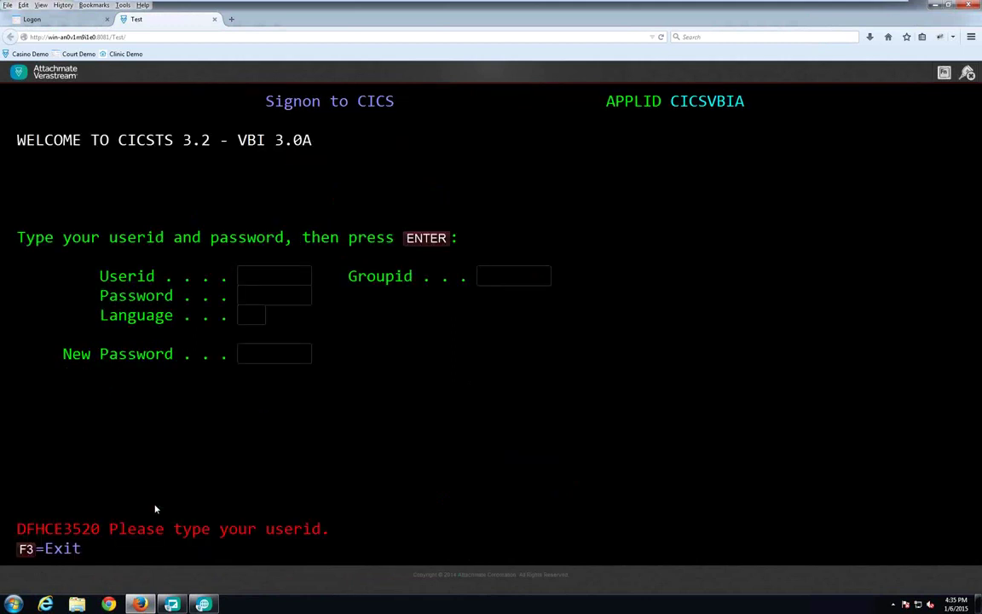
{"action": "type", "text": "tonyc"}
{"action": "key", "text": "Tab"}
{"action": "type", "text": "*******"}
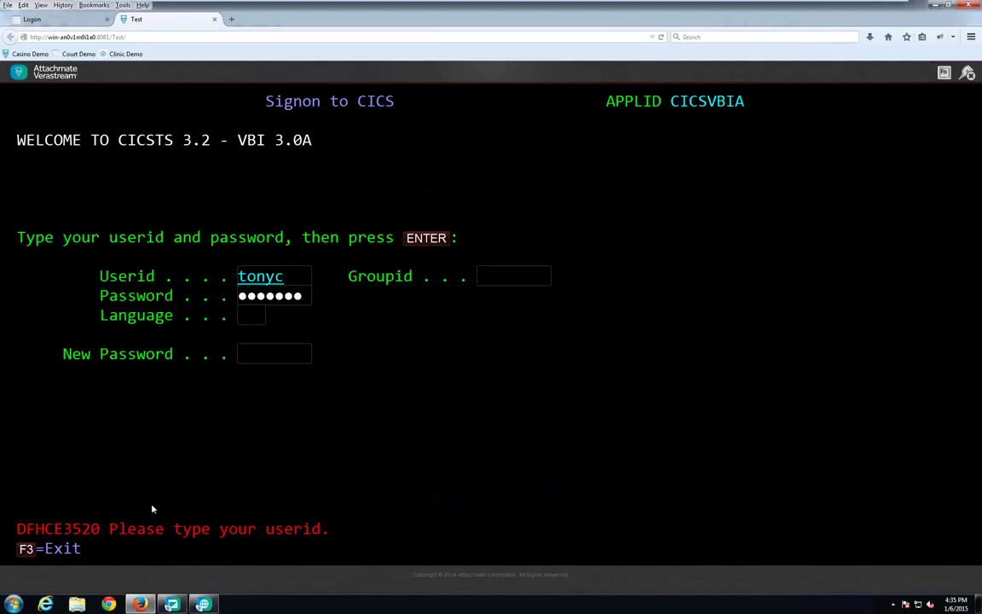
{"action": "left_click", "coordinate": [432, 242]}
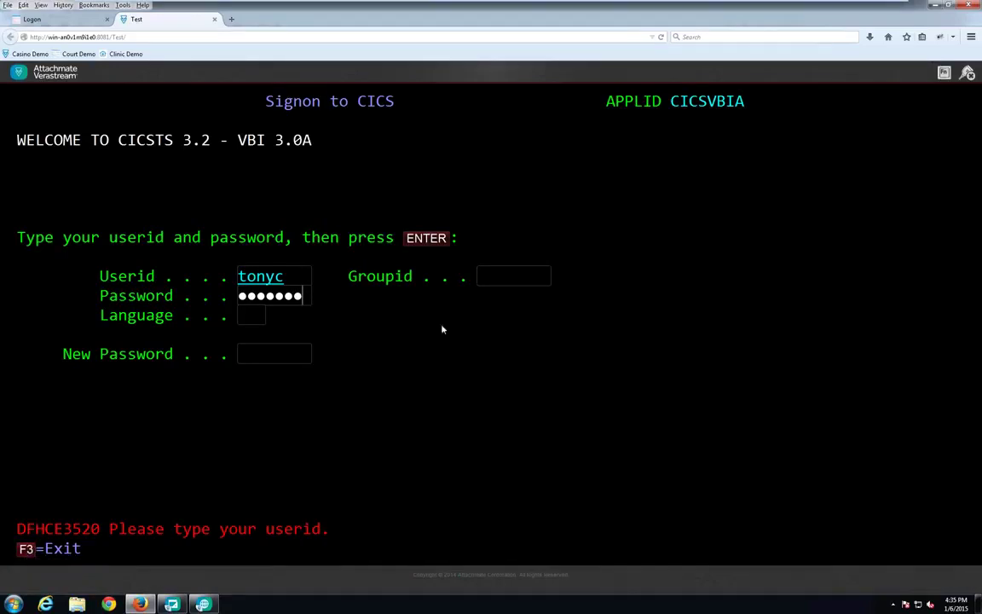
{"action": "left_click", "coordinate": [432, 241]}
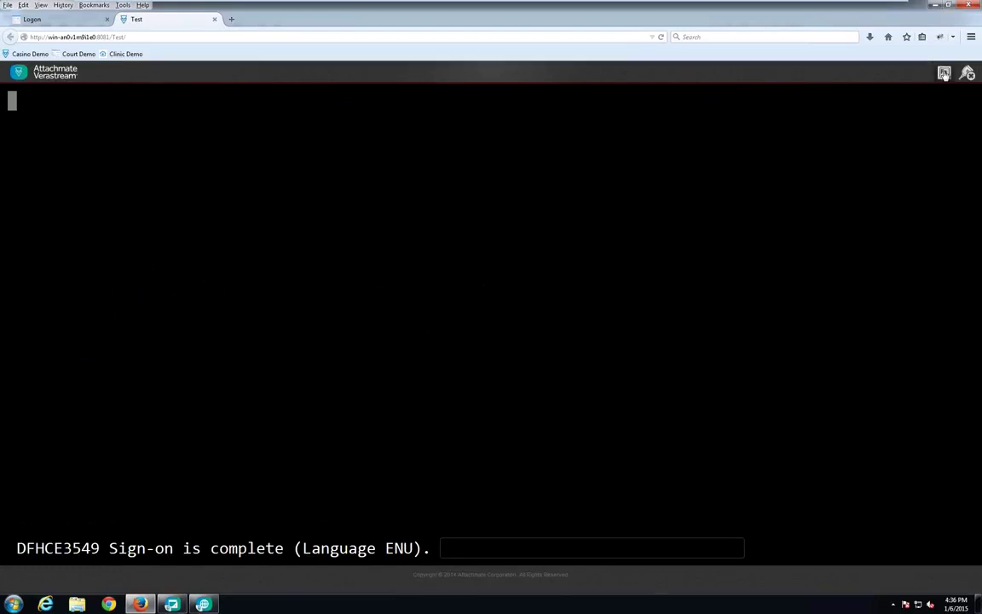
Step: Clear the host screen with CLEAR from the function key panel
{"action": "left_click", "coordinate": [944, 73]}
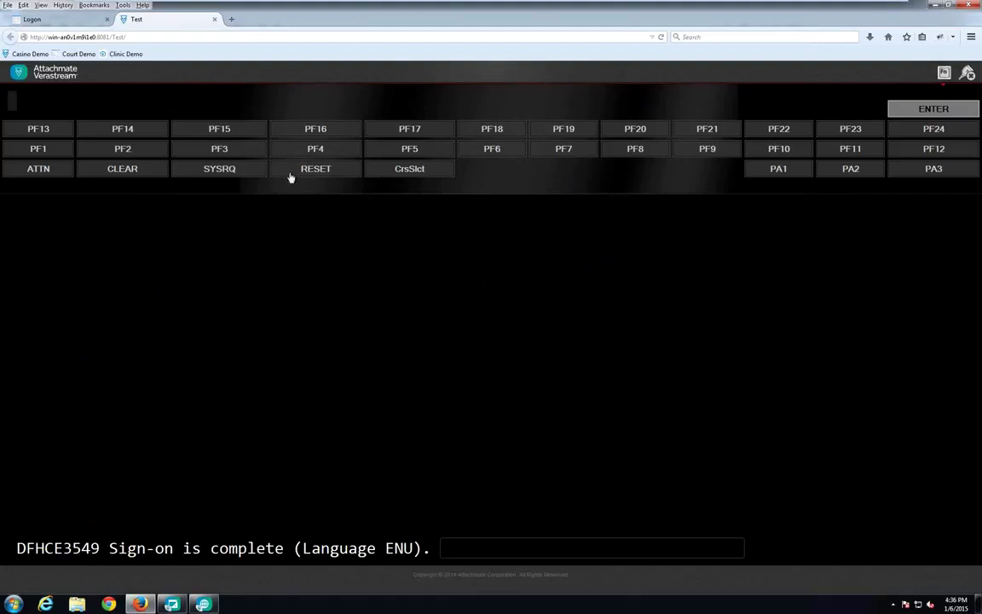
{"action": "left_click", "coordinate": [123, 169]}
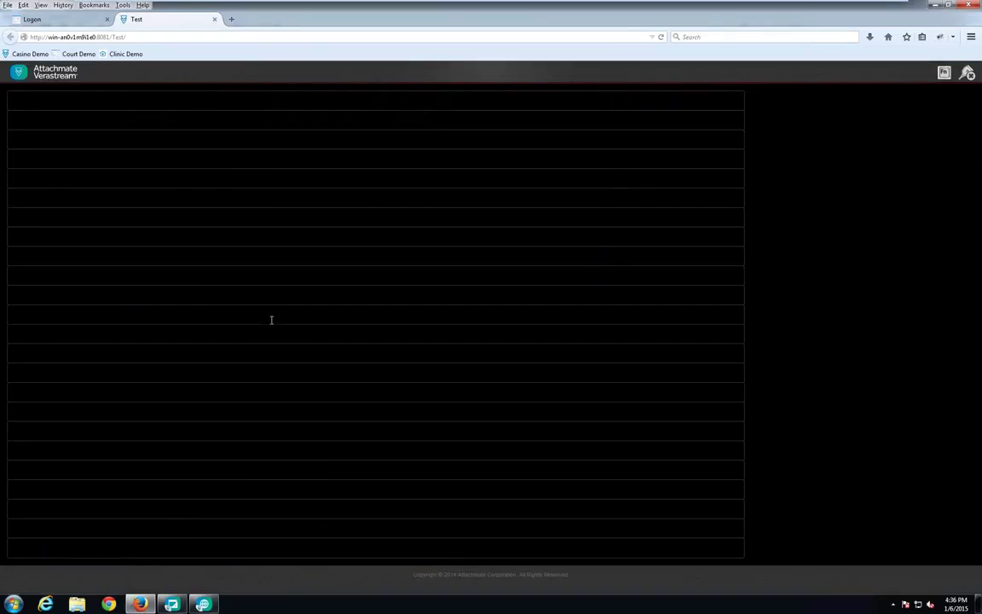
Step: Run tchp, choose option 1, and look up the details for an account number
{"action": "type", "text": "tchp"}
{"action": "key", "text": "Return"}
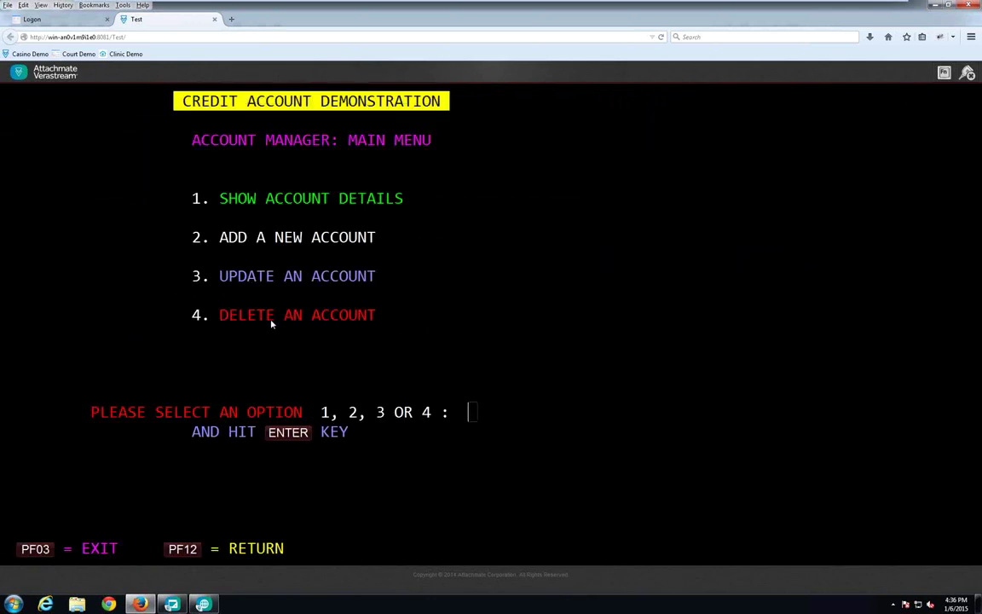
{"action": "type", "text": "1"}
{"action": "key", "text": "Return"}
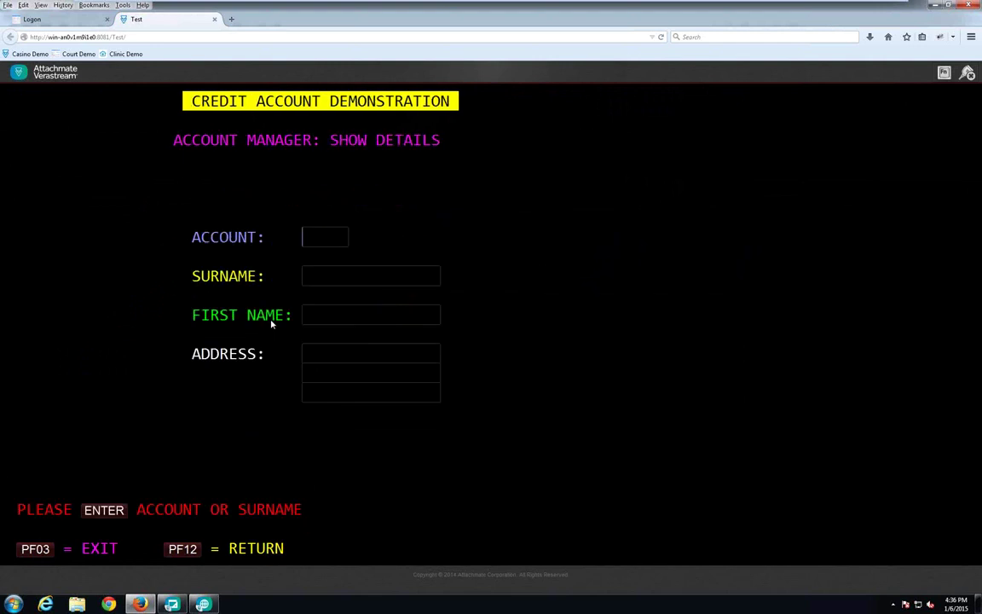
{"action": "type", "text": "95624"}
{"action": "key", "text": "Return"}
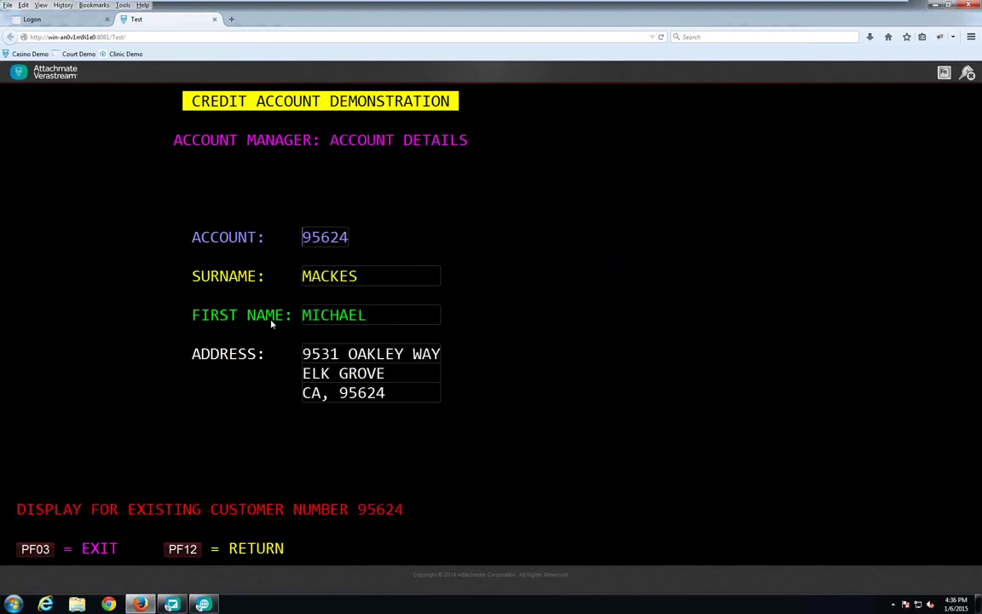
Step: Exit the credit account transaction with PF03 twice and clear the host screen
{"action": "left_click", "coordinate": [36, 550]}
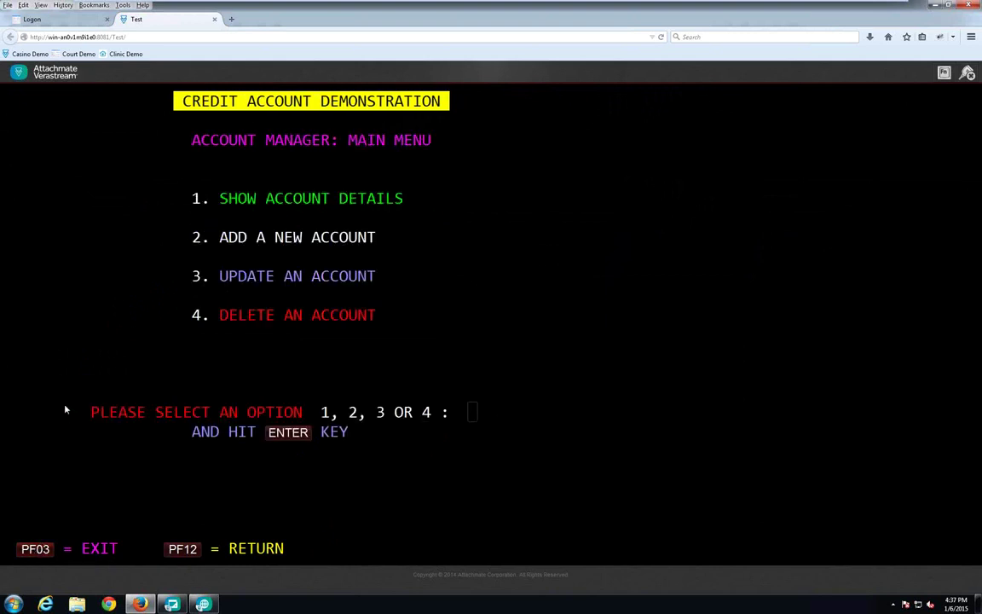
{"action": "left_click", "coordinate": [37, 550]}
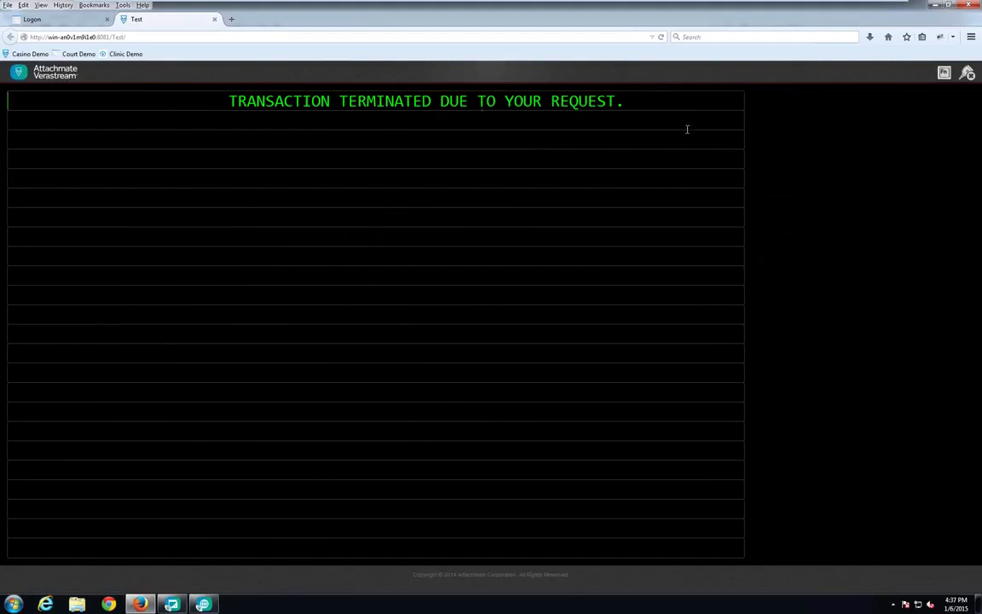
{"action": "left_click", "coordinate": [945, 74]}
{"action": "left_click", "coordinate": [129, 167]}
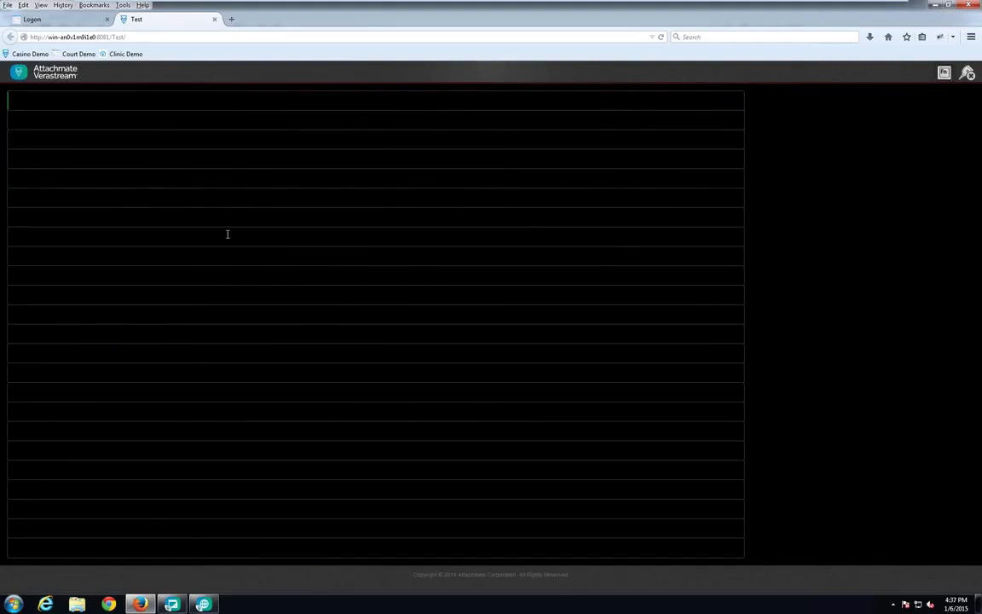
Step: Log off CICS with 'Cesf logoff' and disconnect the host session
{"action": "type", "text": "Cesf logoff"}
{"action": "key", "text": "Return"}
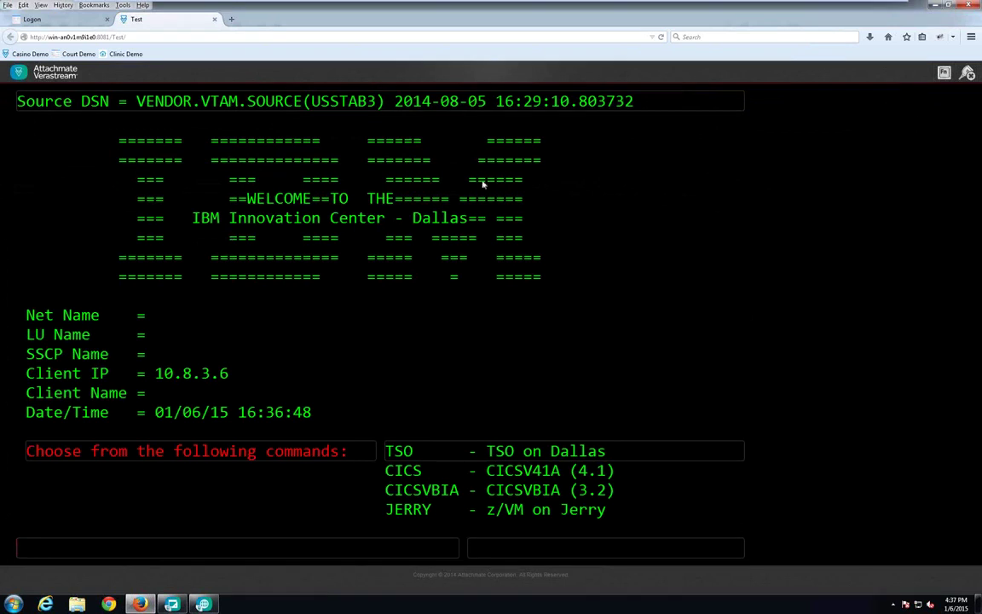
{"action": "left_click", "coordinate": [967, 72]}
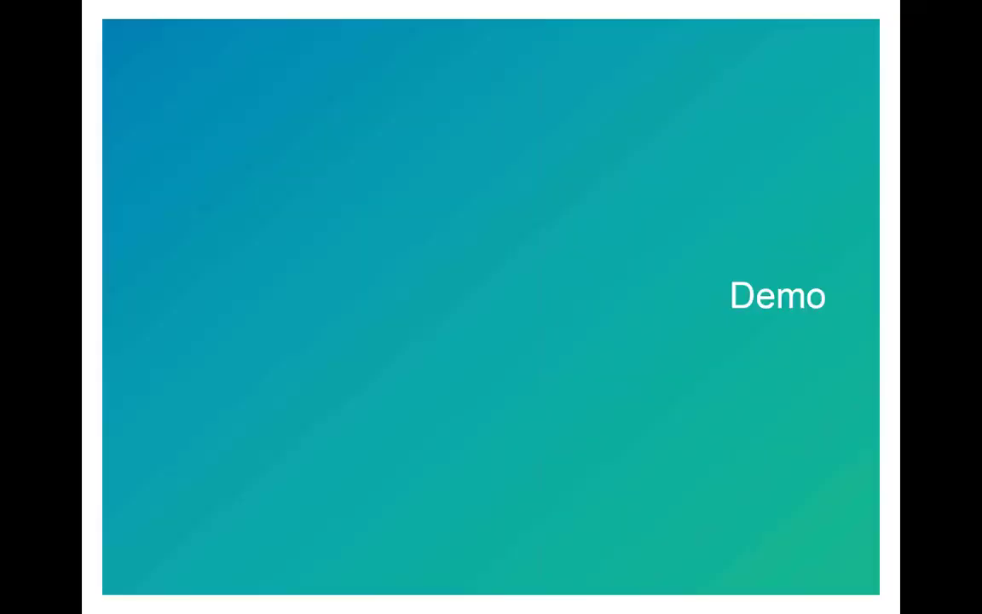
{"action": "left_click", "coordinate": [401, 392]}
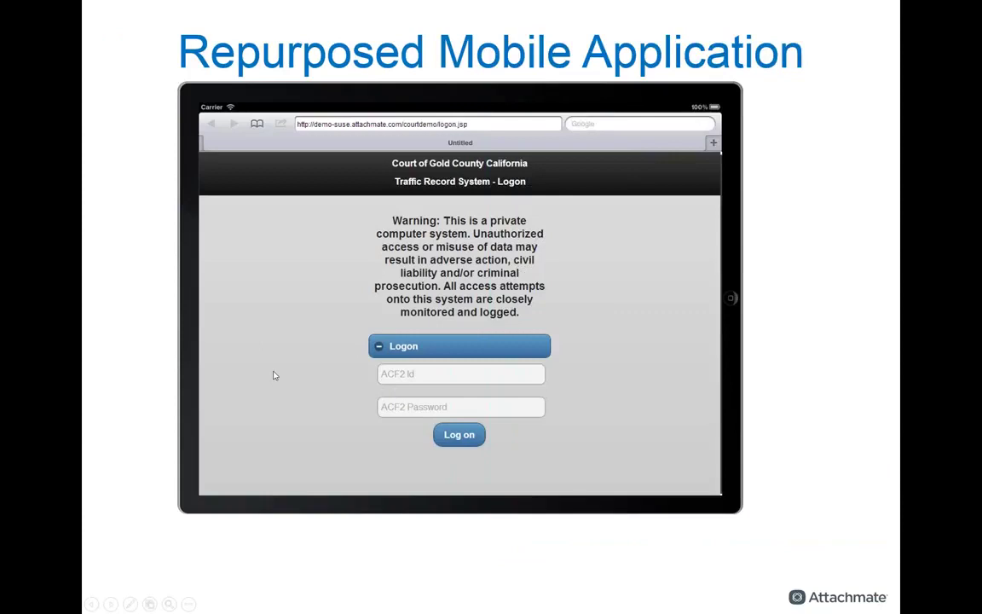